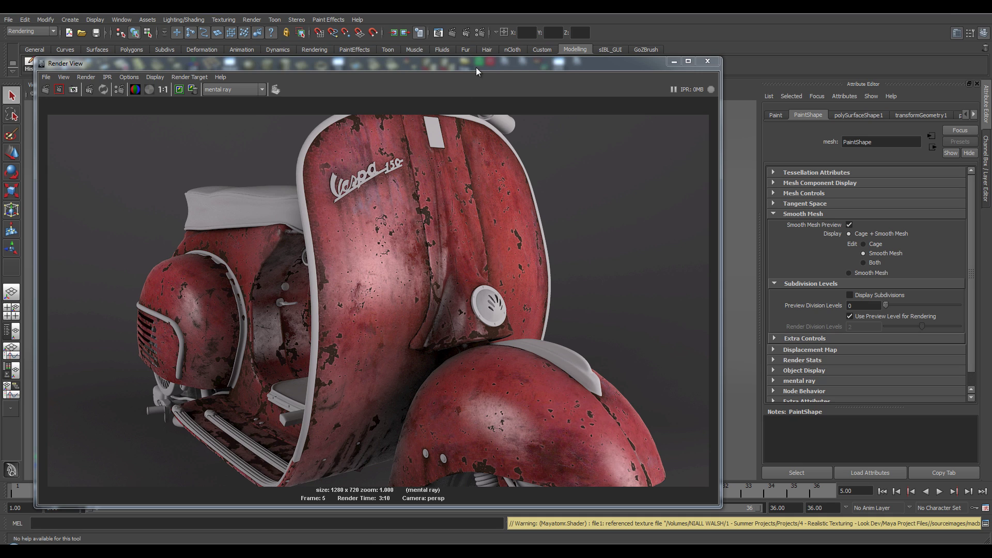
# Move the Render View window showing the red Vespa render up and to the right.
pyautogui.moveTo(473, 66)
pyautogui.mouseDown()
pyautogui.moveTo(471, 40)
pyautogui.moveTo(471, 51)
pyautogui.mouseUp()
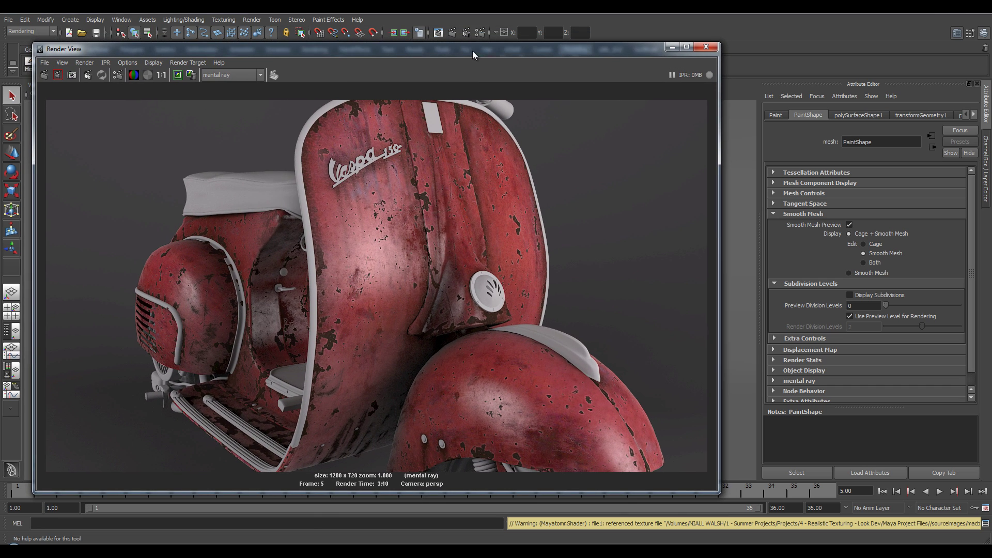
pyautogui.moveTo(475, 50); pyautogui.dragTo(494, 29)
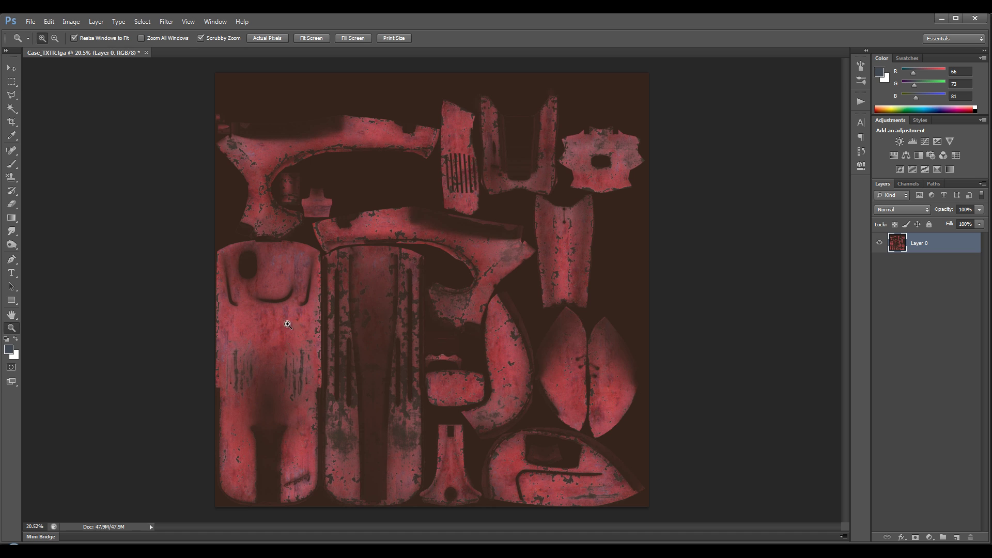
# Desaturate Case_TXTR.tga to grayscale, then zoom in on the chipped paint.
pyautogui.keyDown('alt'); pyautogui.click(494, 207); pyautogui.keyUp('alt')
pyautogui.hotkey('ctrl', '0')
pyautogui.click(74, 22)
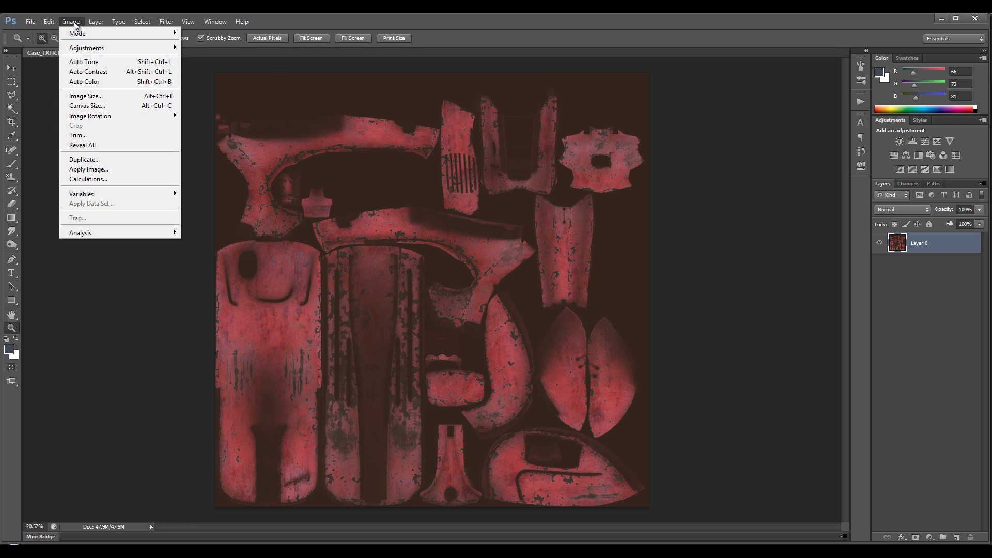
pyautogui.moveTo(82, 49)
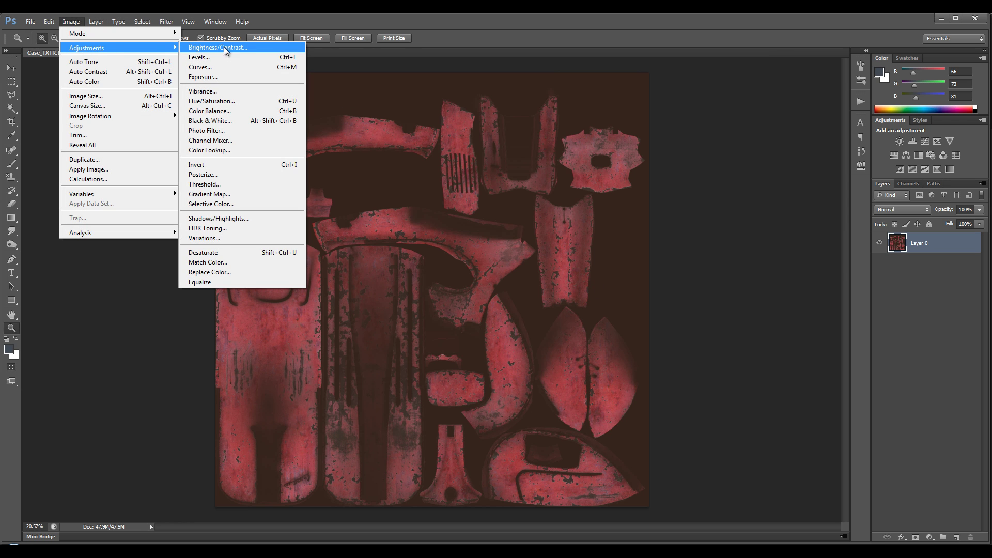
pyautogui.click(299, 253)
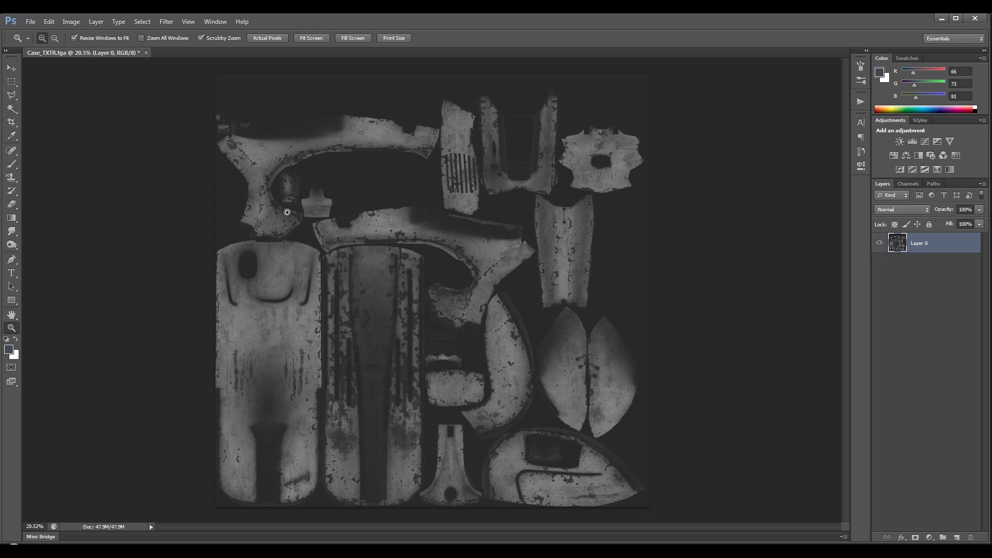
pyautogui.moveTo(288, 211); pyautogui.dragTo(315, 226)
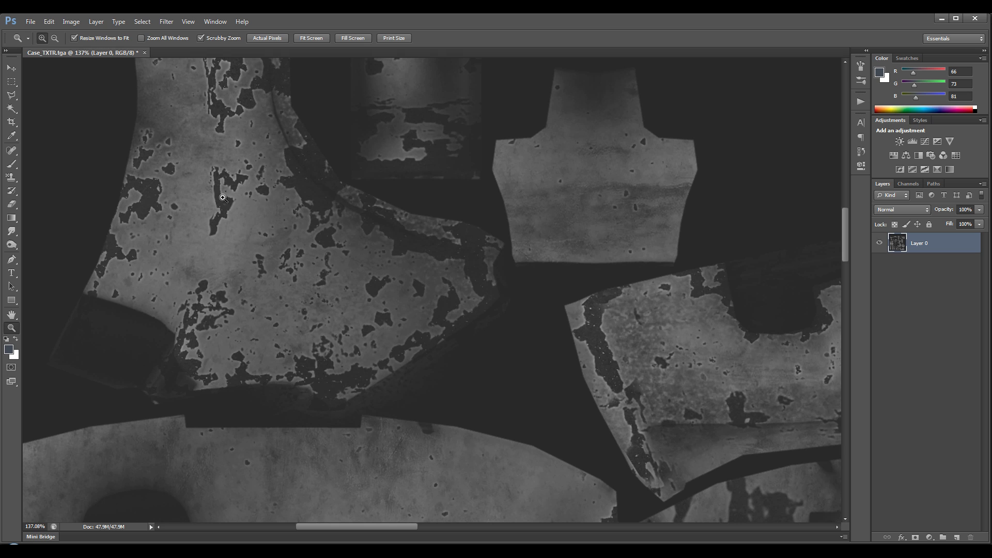
pyautogui.moveTo(312, 265); pyautogui.dragTo(323, 266)
# Apply a High Pass filter with a 2.0 pixel radius to the grayscale texture.
pyautogui.click(166, 21)
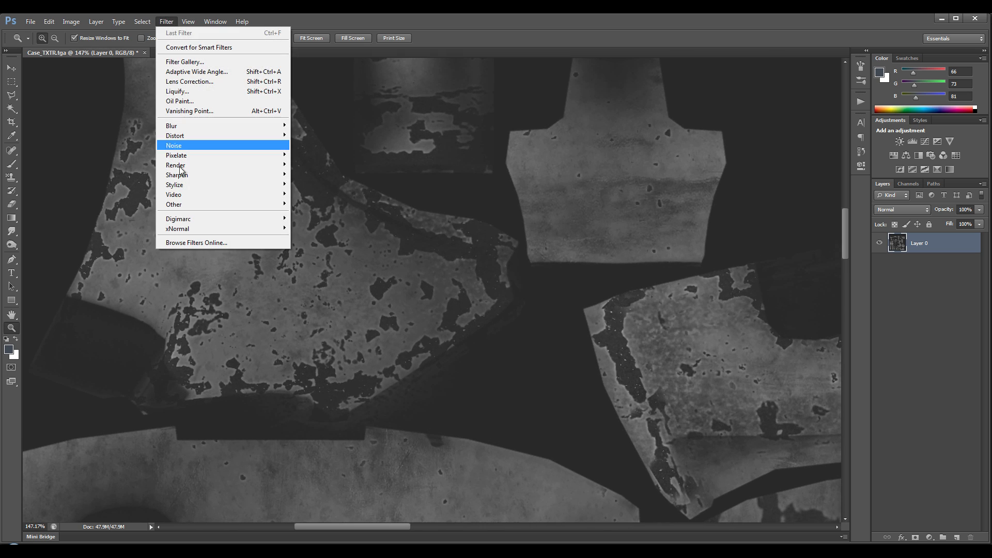
pyautogui.moveTo(203, 206)
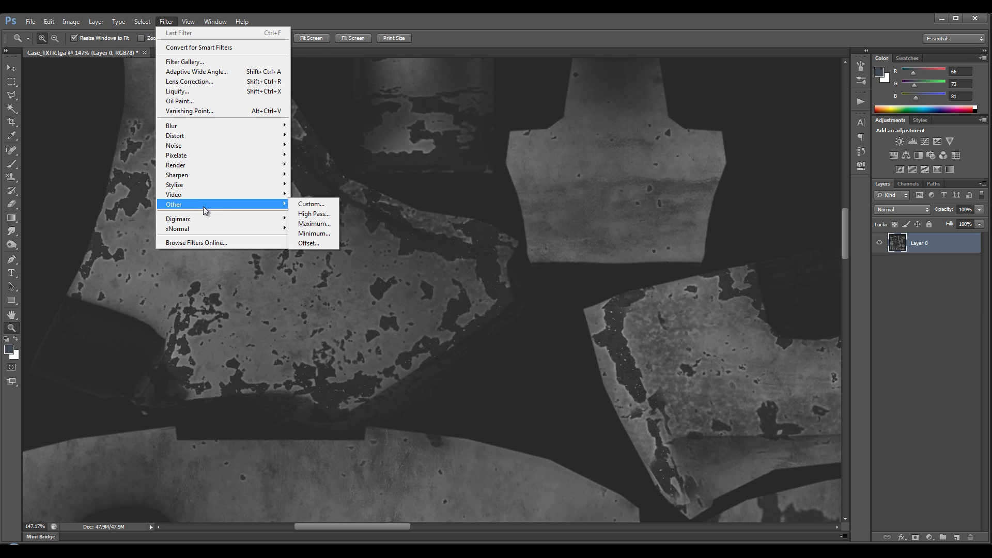
pyautogui.click(319, 214)
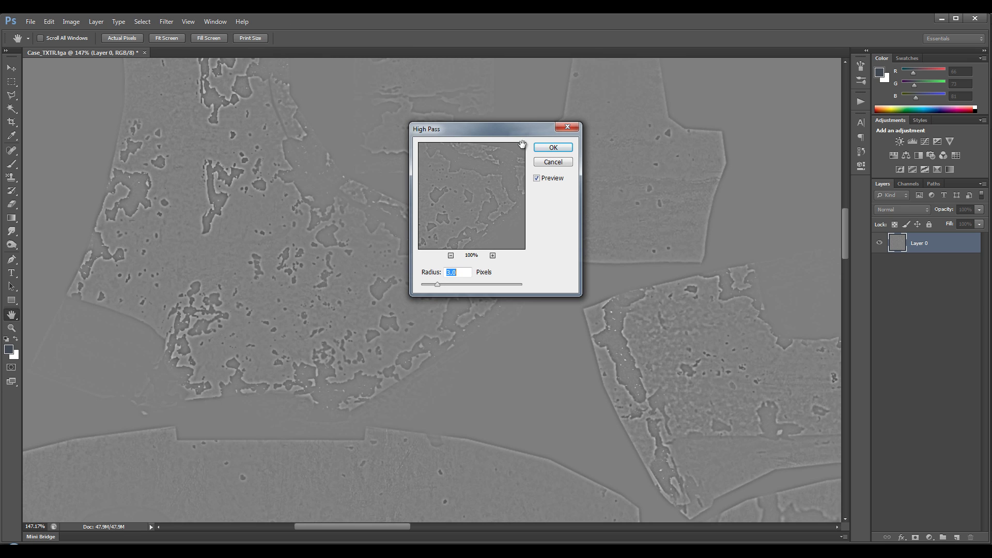
pyautogui.moveTo(509, 131); pyautogui.dragTo(678, 120)
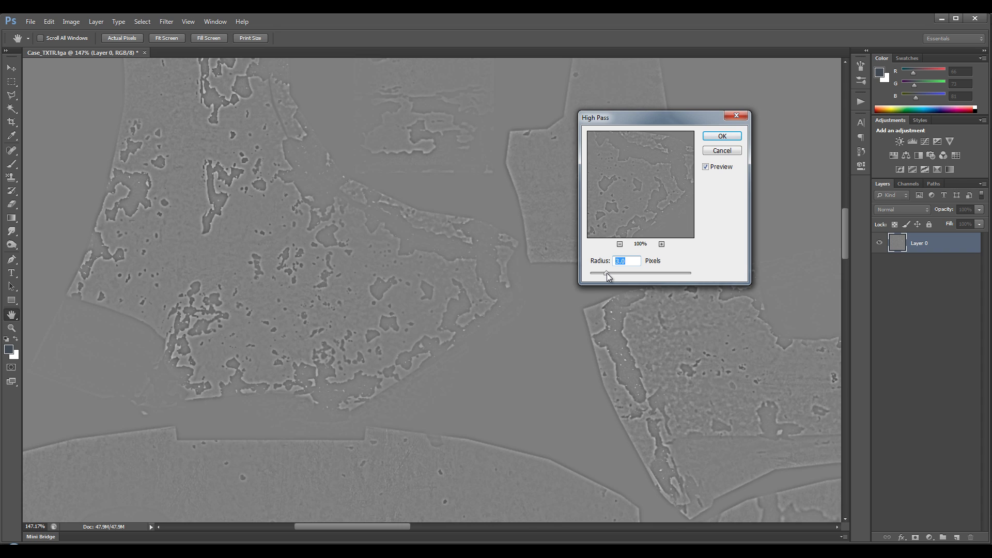
pyautogui.moveTo(615, 275); pyautogui.dragTo(600, 278)
pyautogui.click(602, 278)
pyautogui.click(722, 137)
# Zoom and pan around the filtered texture to inspect the chip edges.
pyautogui.press('z')
pyautogui.moveTo(587, 330); pyautogui.dragTo(534, 340)
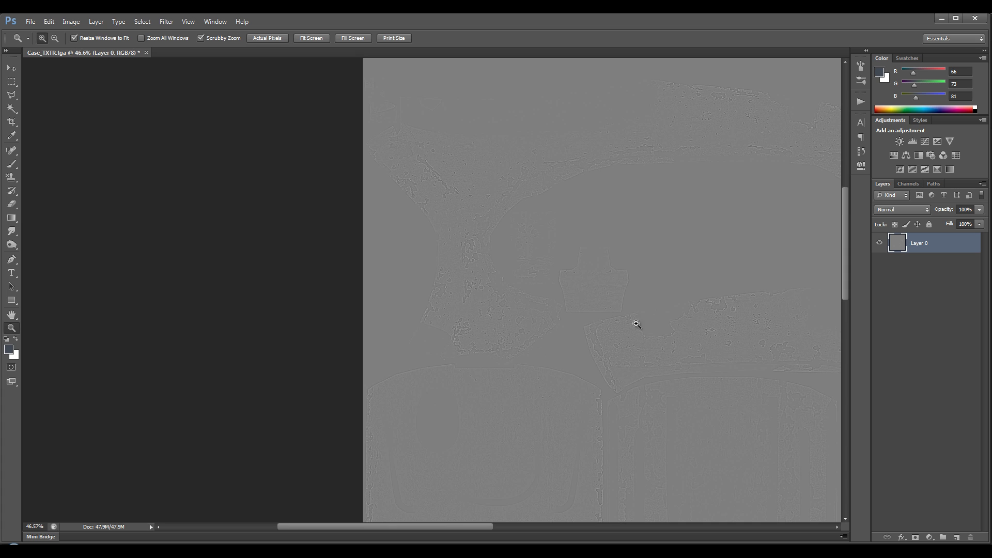
pyautogui.moveTo(666, 324); pyautogui.dragTo(501, 281)
pyautogui.scroll(-3, 618, 295)
pyautogui.moveTo(624, 288); pyautogui.dragTo(492, 265)
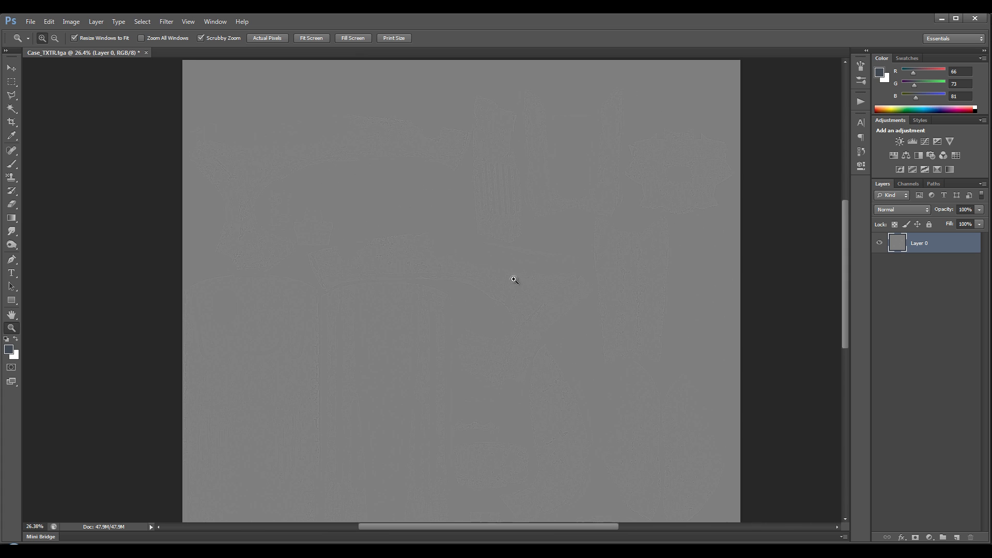
pyautogui.moveTo(398, 138); pyautogui.dragTo(447, 149)
pyautogui.moveTo(520, 351); pyautogui.dragTo(454, 256)
pyautogui.moveTo(487, 292)
pyautogui.mouseDown()
pyautogui.moveTo(451, 292)
pyautogui.moveTo(494, 295)
pyautogui.mouseUp()
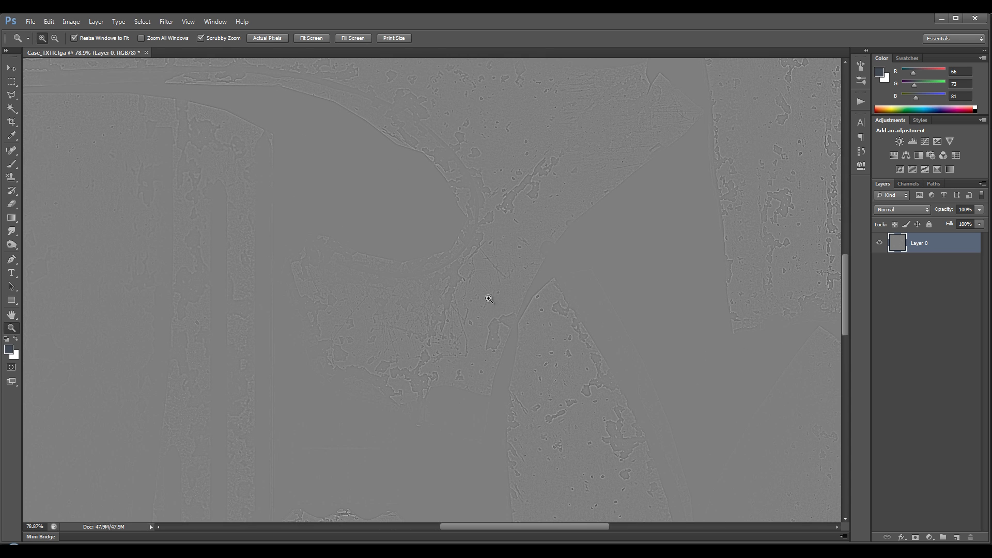
pyautogui.moveTo(486, 252); pyautogui.dragTo(501, 281)
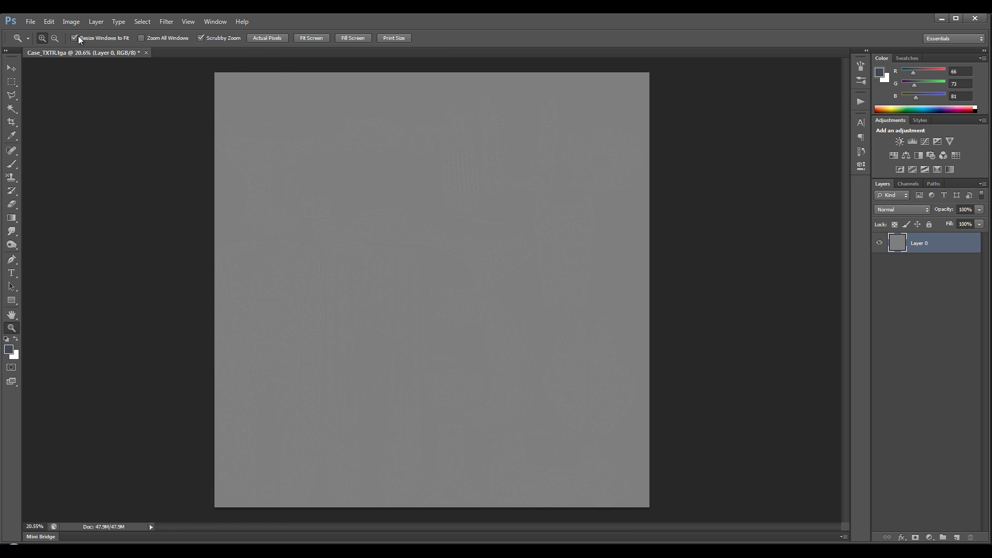
# Save a copy as Case_Bump.tga in Targa format at 24 bits per pixel.
pyautogui.click(35, 21)
pyautogui.click(78, 148)
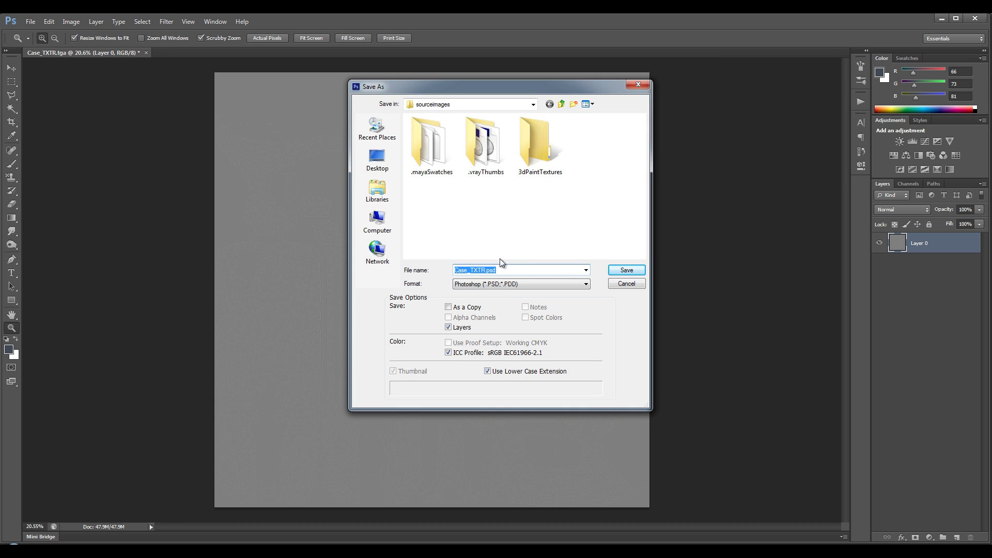
pyautogui.click(518, 283)
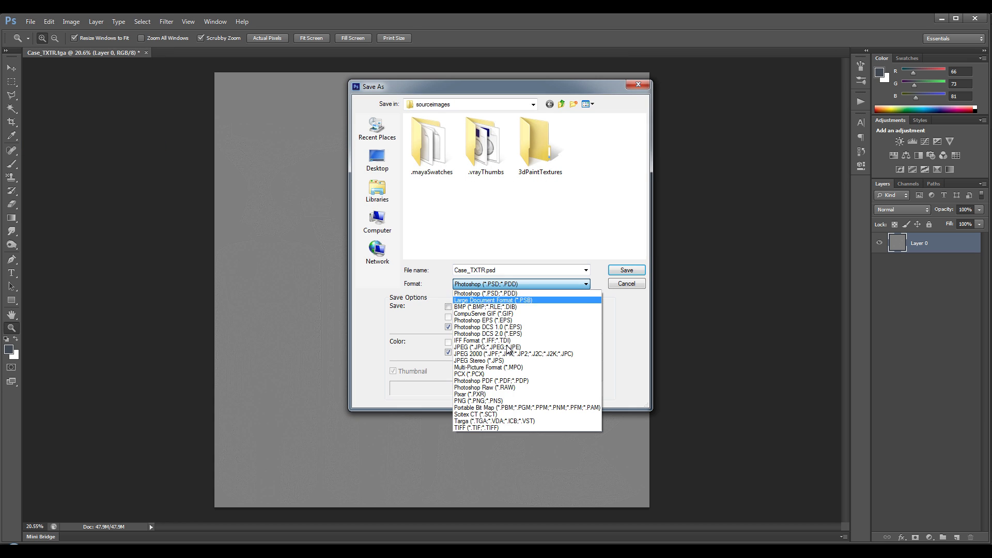
pyautogui.click(503, 421)
pyautogui.doubleClick(486, 270)
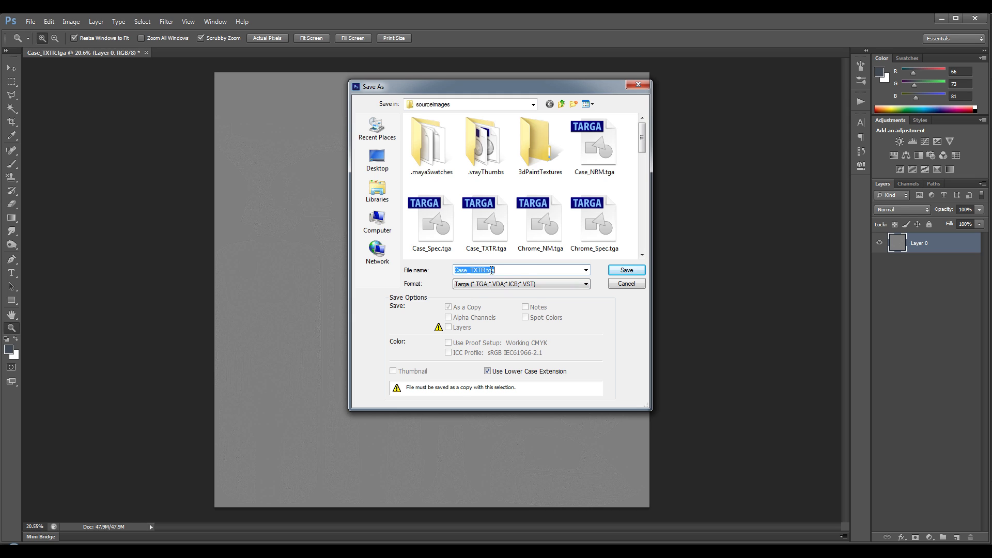
pyautogui.click(484, 270)
pyautogui.write('Bump')
pyautogui.click(636, 272)
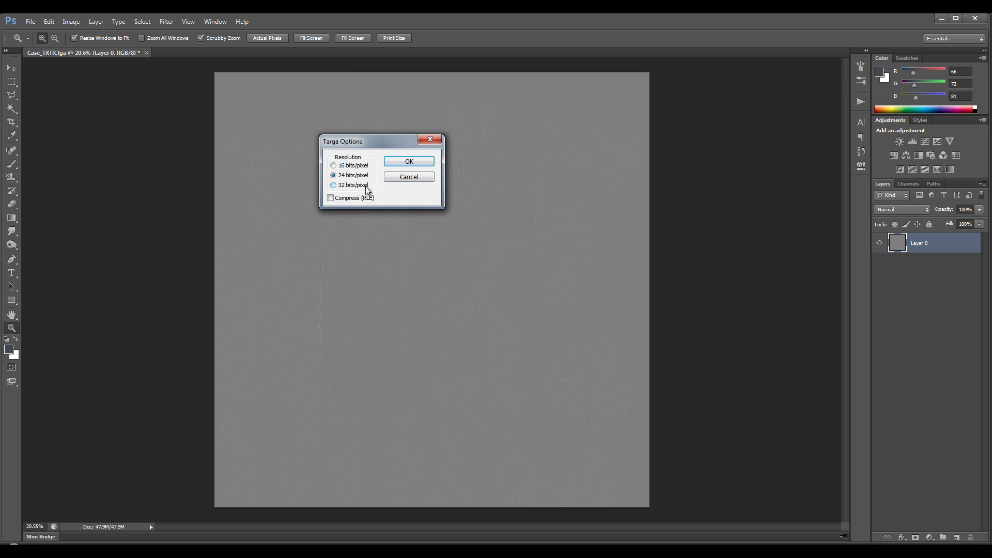
pyautogui.click(409, 162)
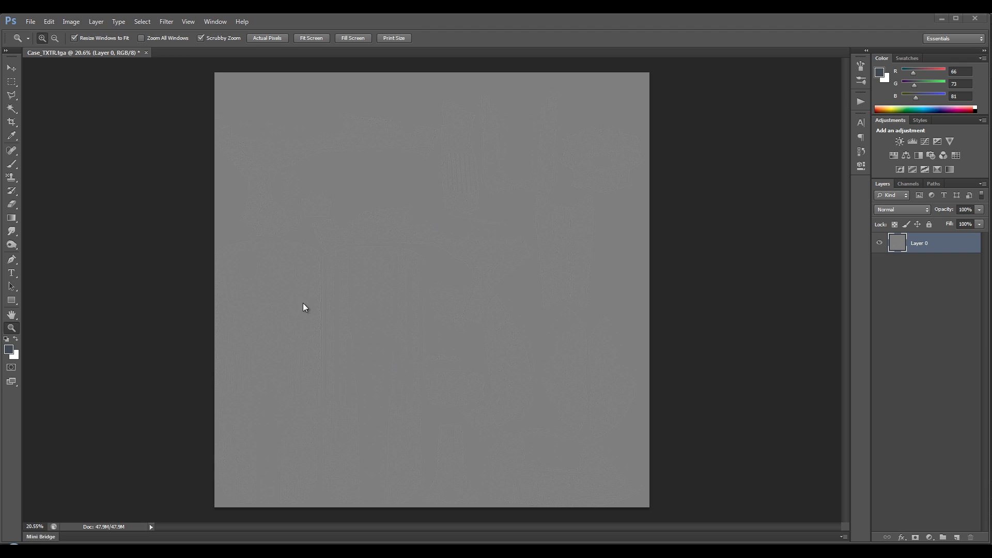
# Back in Maya, keep the current render image and minimize the Render View.
pyautogui.moveTo(122, 552)
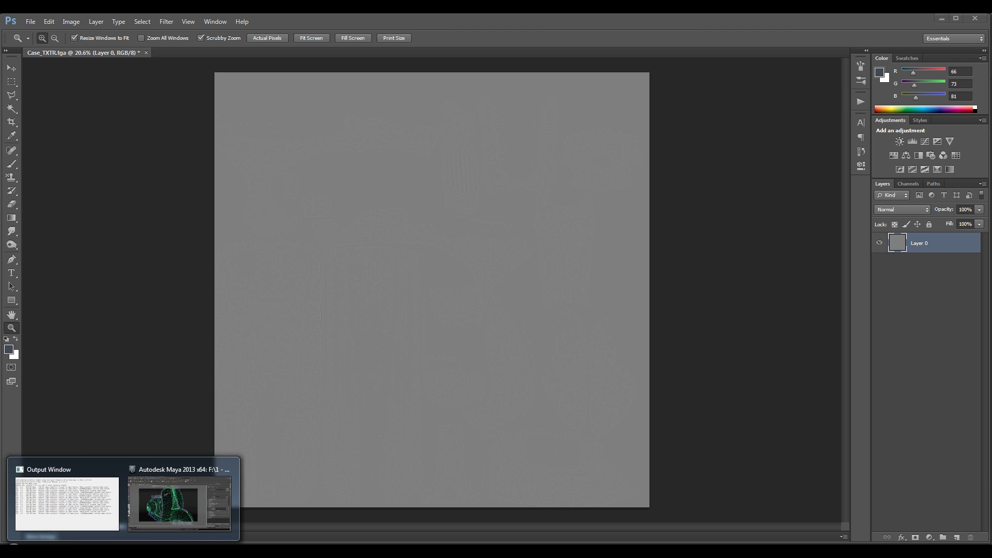
pyautogui.click(175, 466)
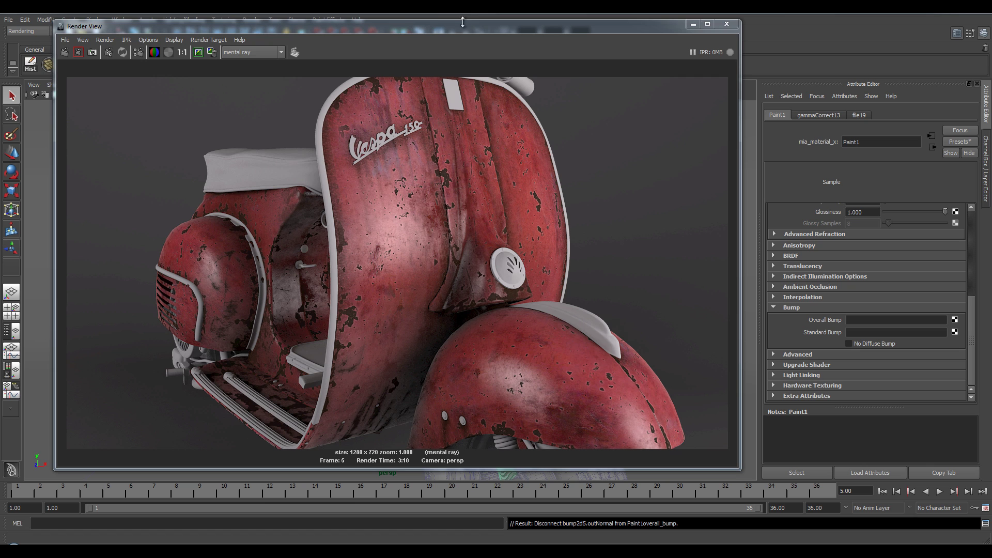
pyautogui.moveTo(461, 24); pyautogui.dragTo(444, 24)
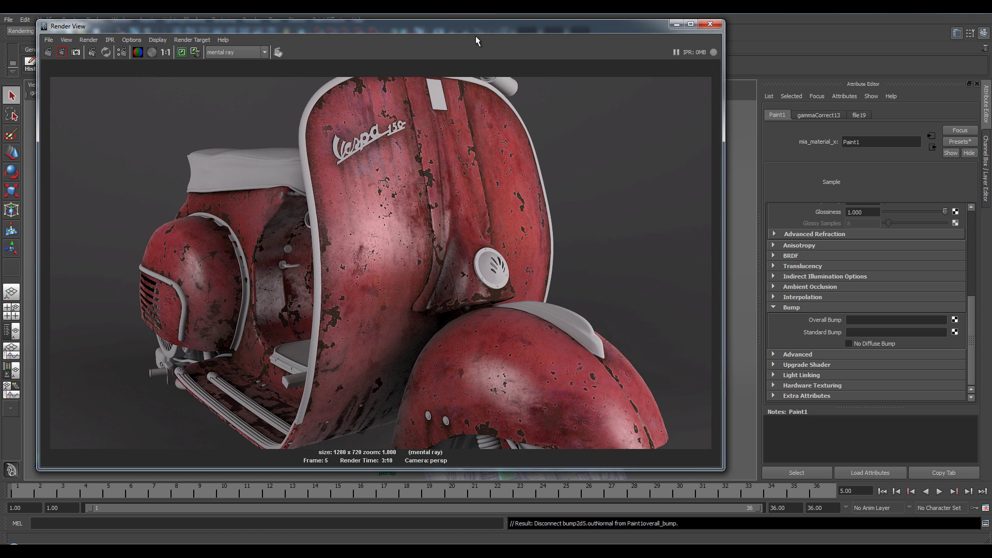
pyautogui.click(182, 52)
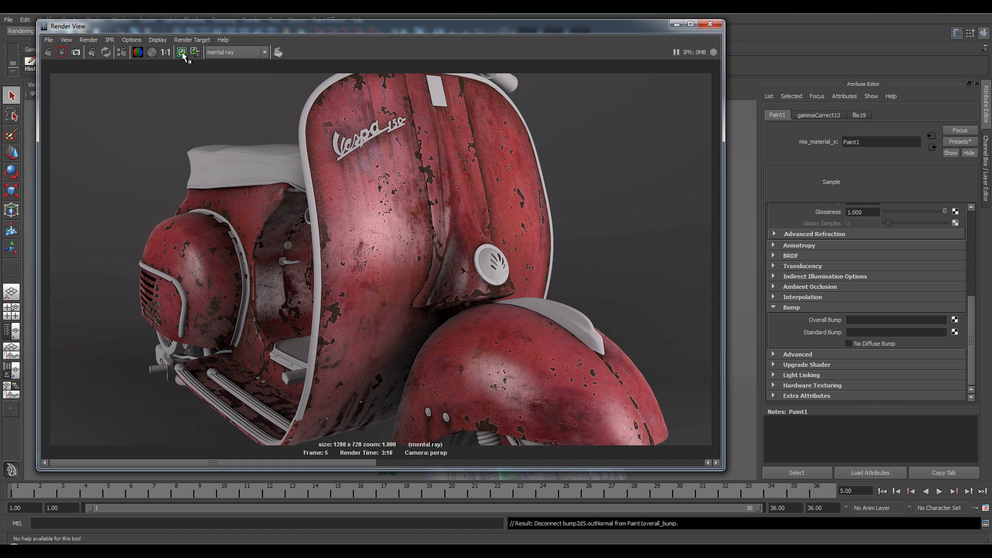
pyautogui.click(676, 24)
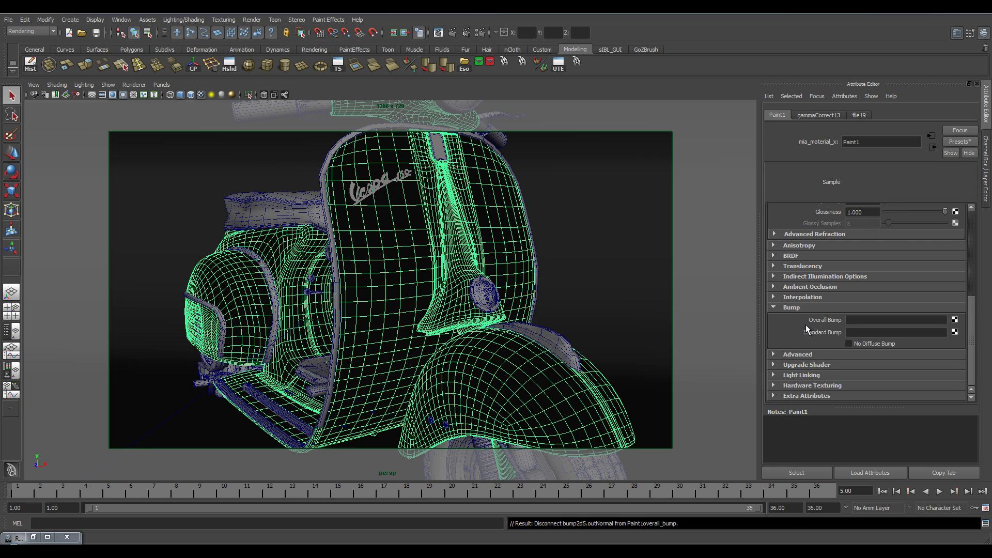
# Connect a File texture loading Case_Bump.tga to Paint1's Overall Bump, with Filter Type Off.
pyautogui.moveTo(971, 309)
pyautogui.mouseDown()
pyautogui.moveTo(971, 217)
pyautogui.moveTo(976, 301)
pyautogui.mouseUp()
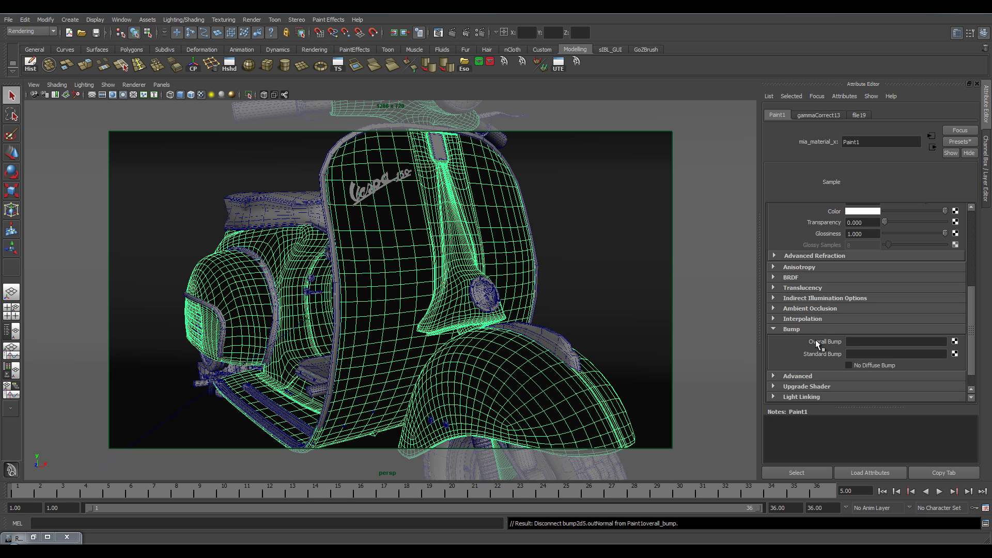
pyautogui.click(956, 342)
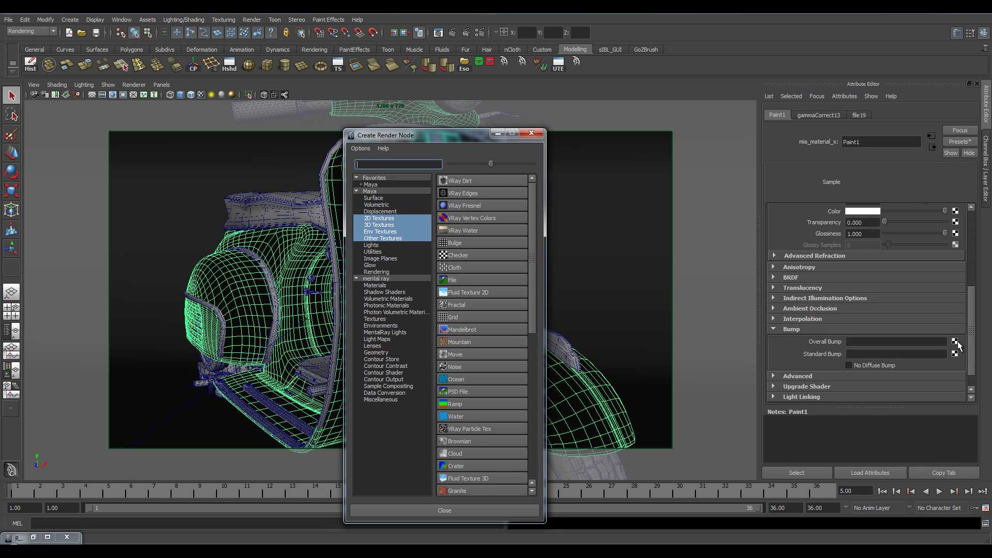
pyautogui.click(468, 285)
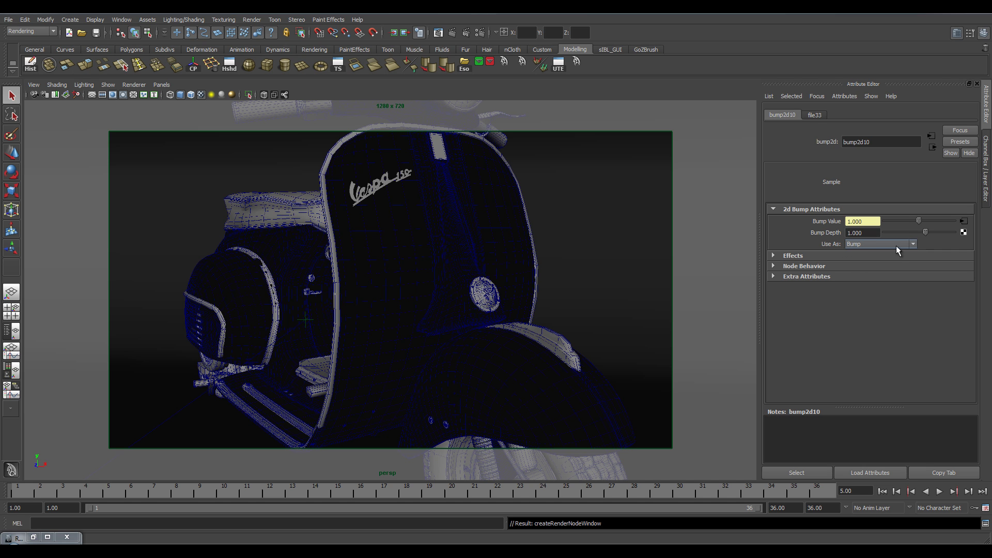
pyautogui.click(963, 221)
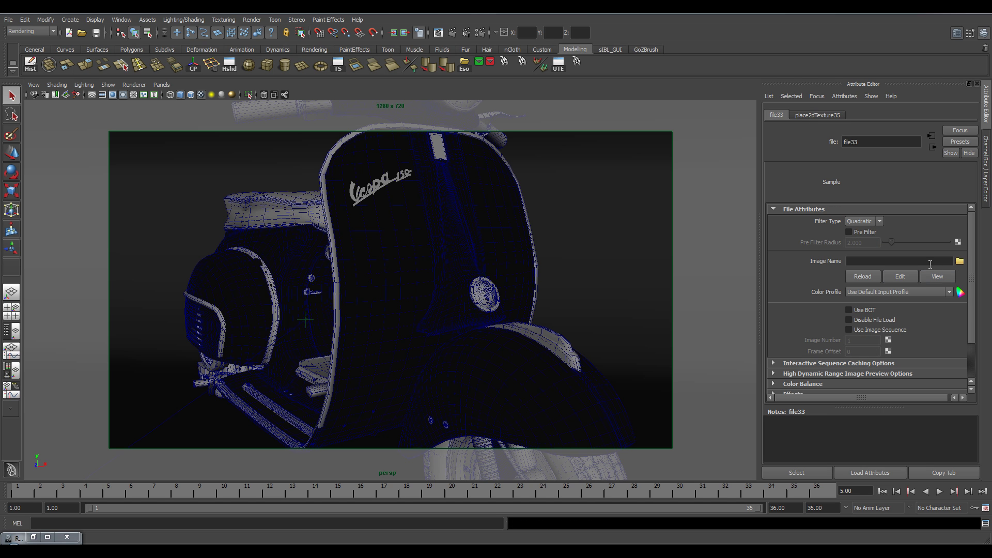
pyautogui.click(960, 261)
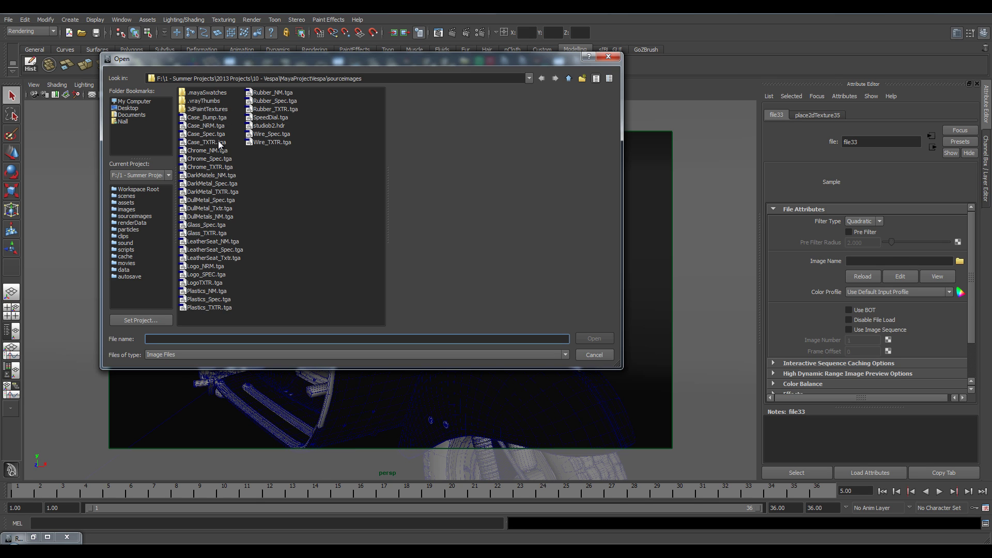
pyautogui.click(215, 122)
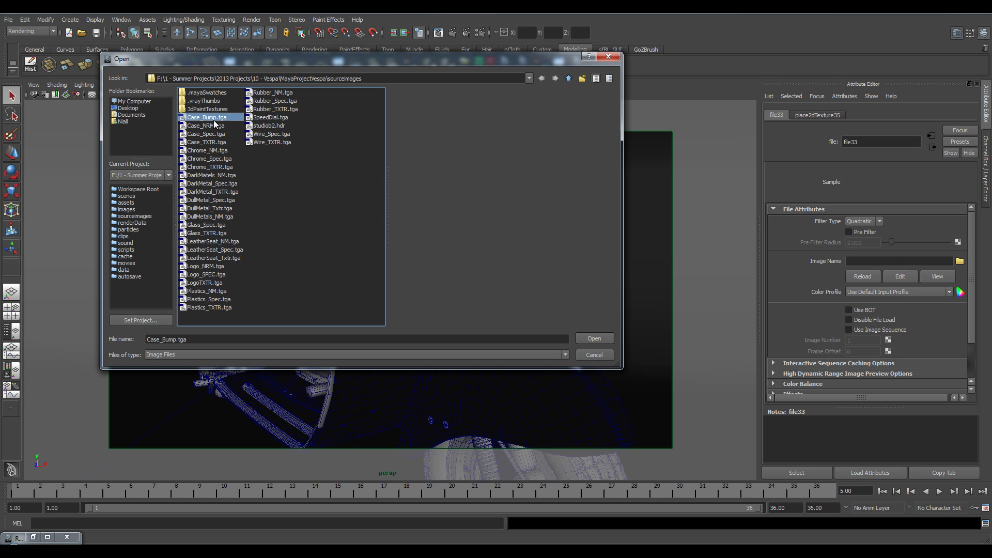
pyautogui.click(599, 338)
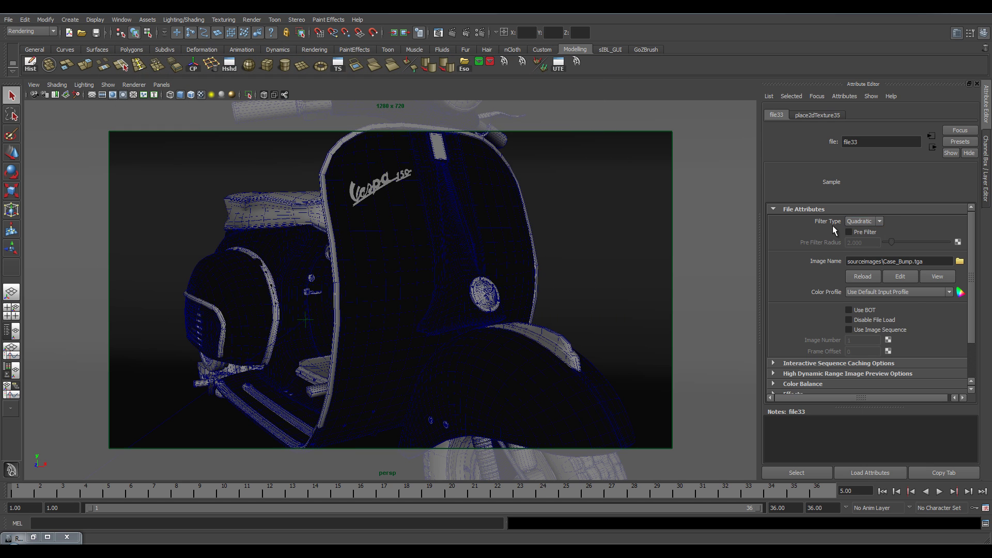
pyautogui.click(879, 222)
pyautogui.click(874, 227)
pyautogui.scroll(-3, 970, 259)
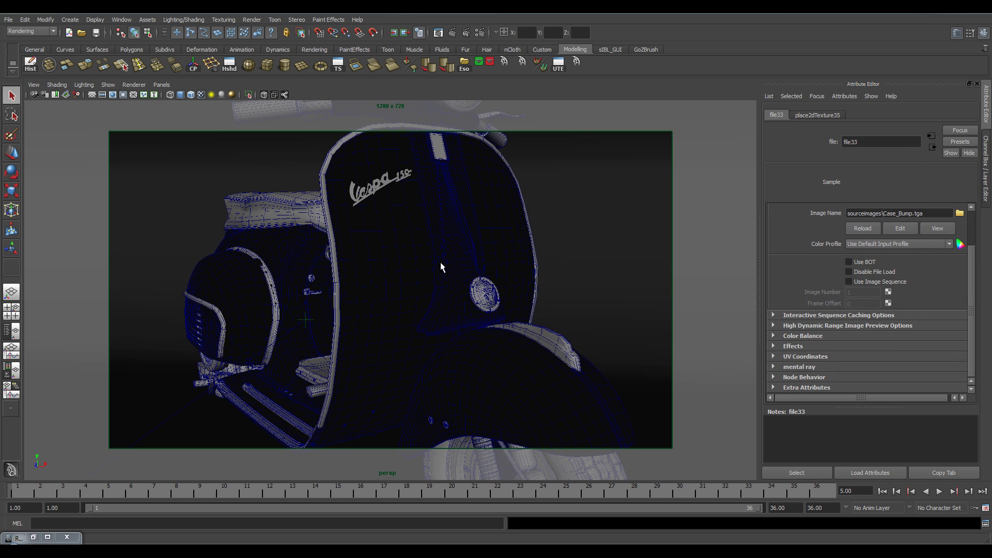
# Restore the Render View and follow file33's connections to the bump2d10 node.
pyautogui.click(35, 539)
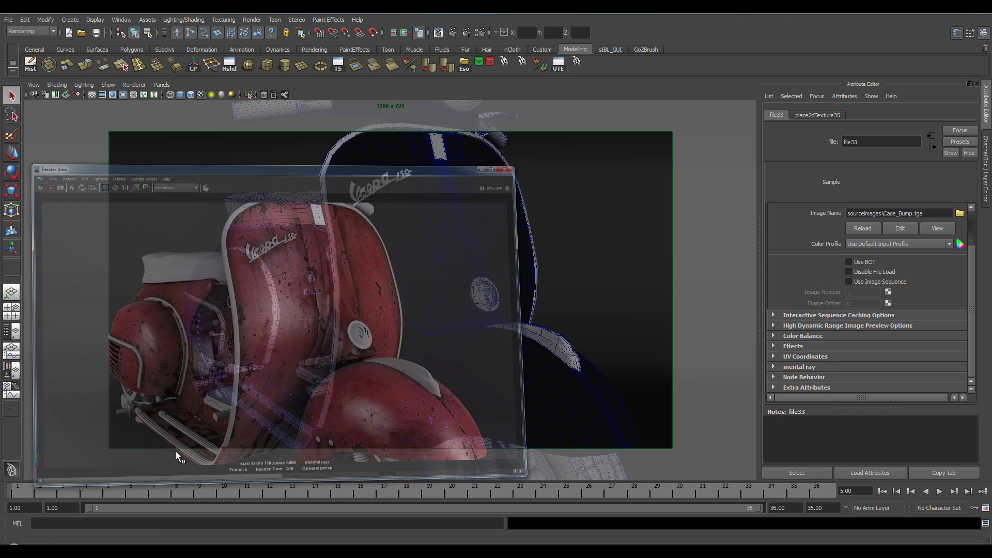
pyautogui.moveTo(316, 34); pyautogui.dragTo(325, 43)
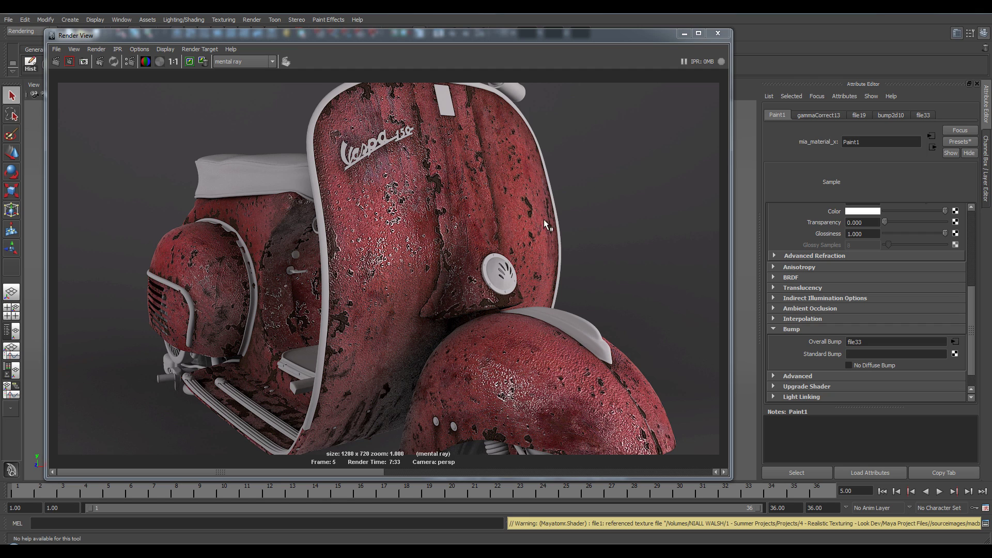
pyautogui.moveTo(973, 296)
pyautogui.mouseDown()
pyautogui.moveTo(963, 256)
pyautogui.moveTo(960, 305)
pyautogui.mouseUp()
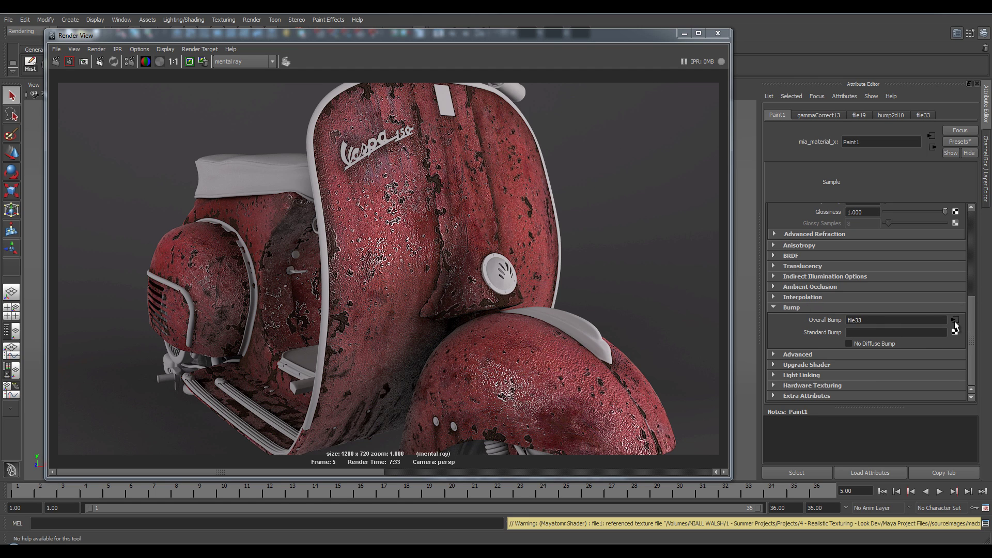
pyautogui.click(955, 320)
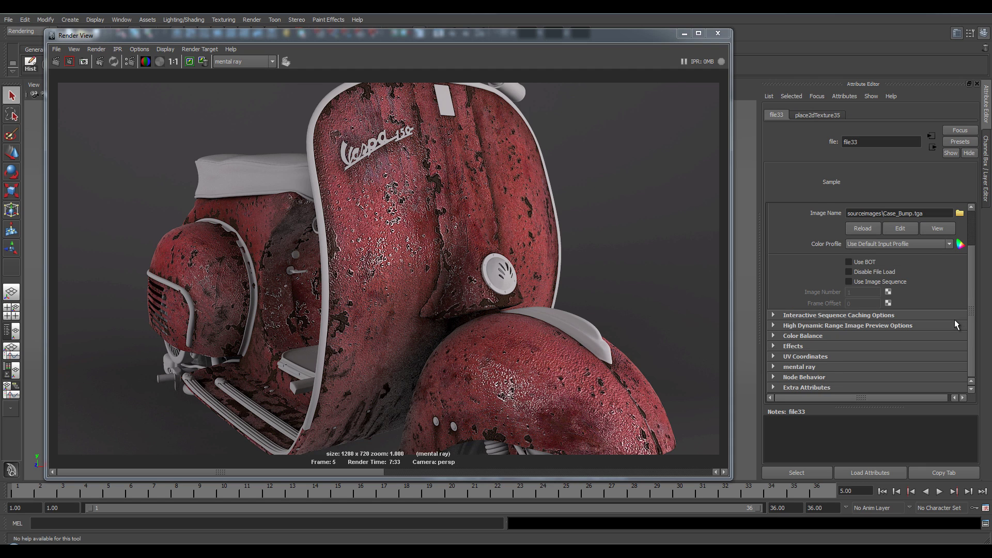
pyautogui.scroll(3, 954, 319)
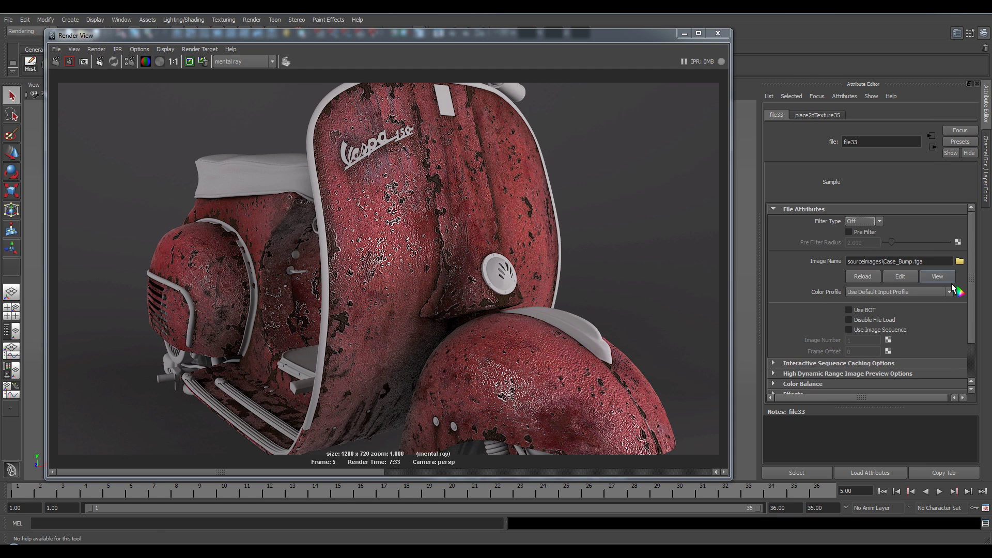
# Set bump2d10's Bump Depth to 0.1.
pyautogui.click(933, 147)
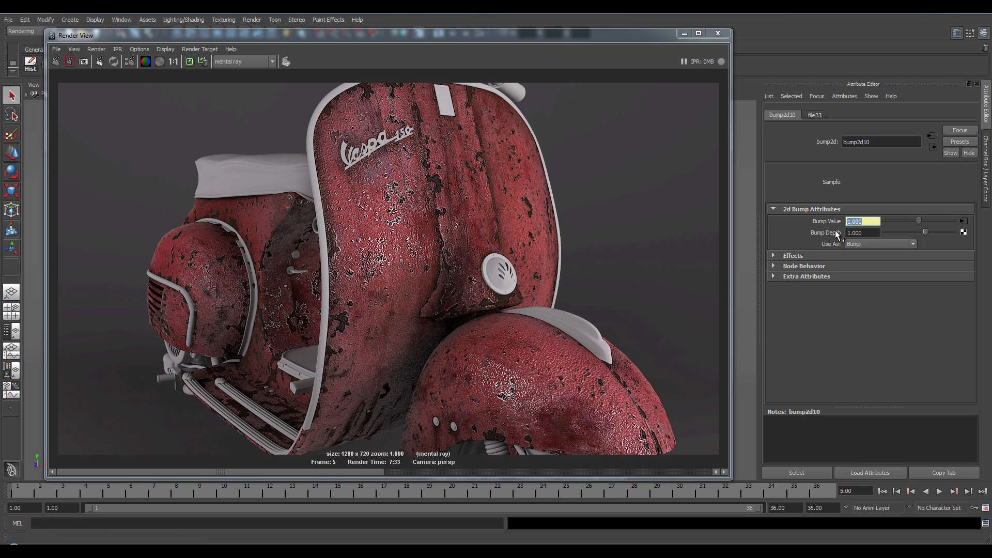
pyautogui.press('Tab')
pyautogui.write('0.1')
pyautogui.press('Tab')
# Keep the heavy-bump image, re-render with the subtler bump, and compare stored renders.
pyautogui.click(189, 61)
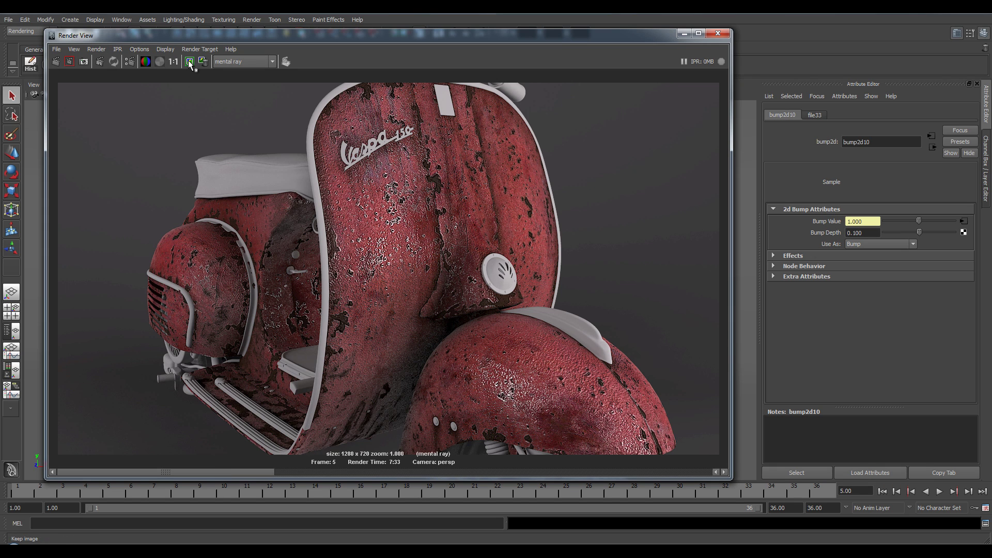
pyautogui.click(55, 61)
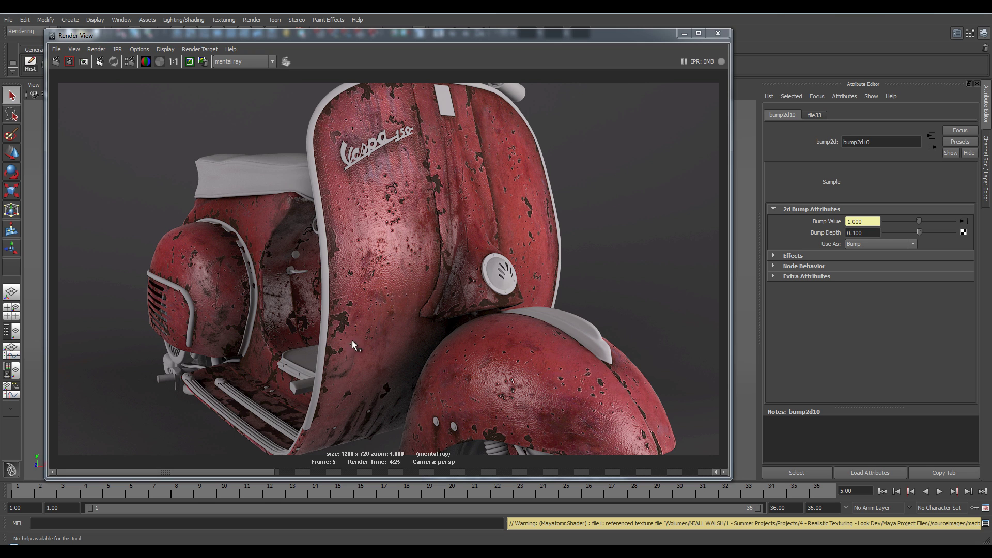
pyautogui.click(420, 474)
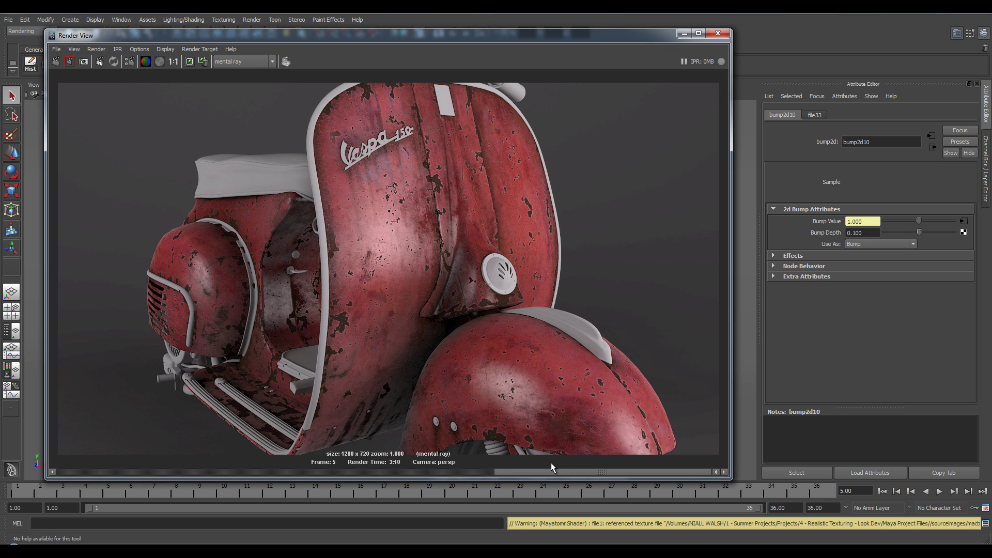
pyautogui.moveTo(507, 467); pyautogui.dragTo(513, 443)
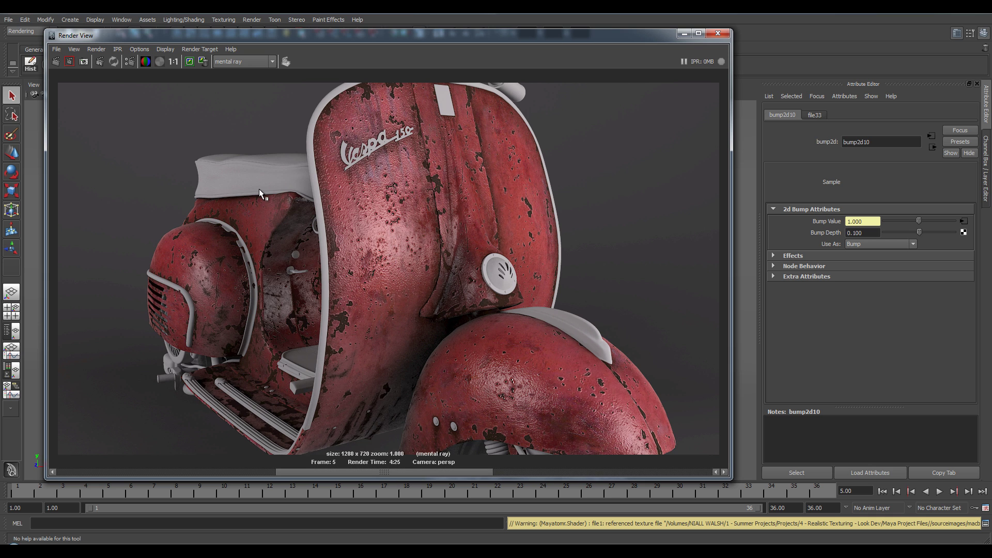